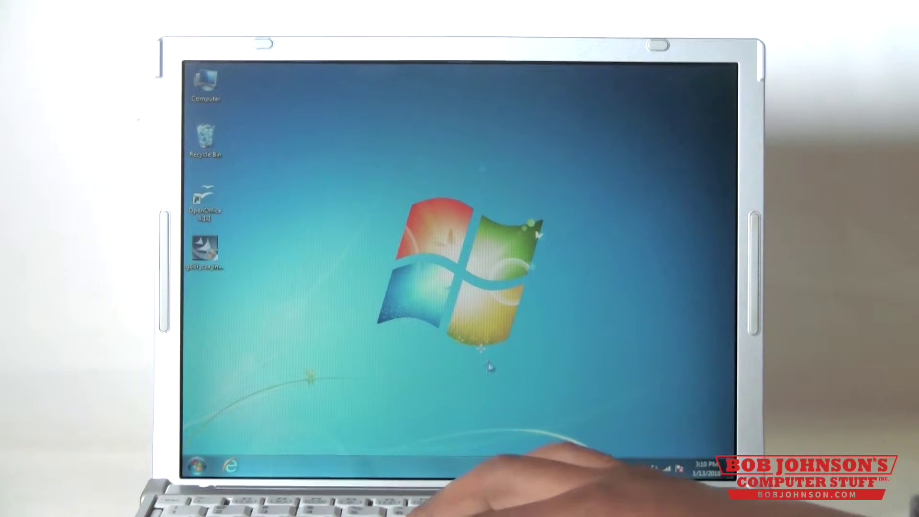
# - Launch the Gobi installer package, allow UAC, and accept the license to reach the save-location page
pyautogui.click(205, 251)
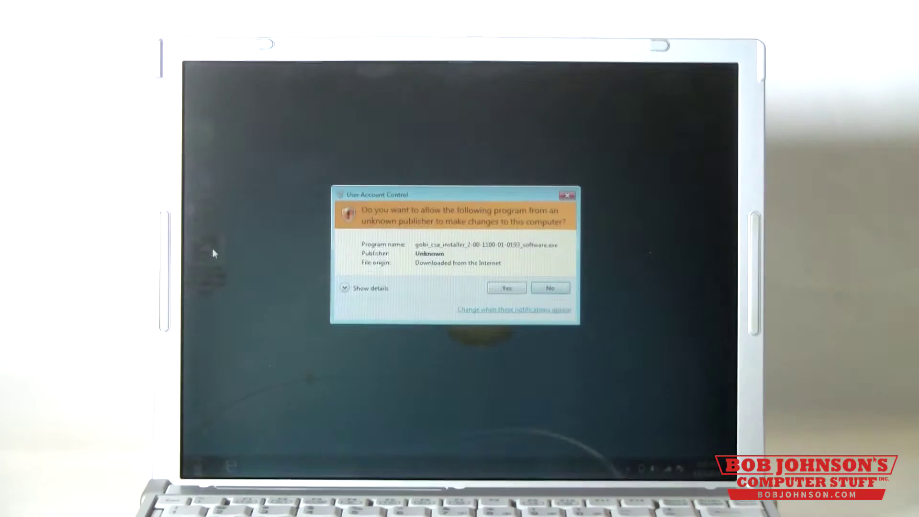
pyautogui.click(505, 289)
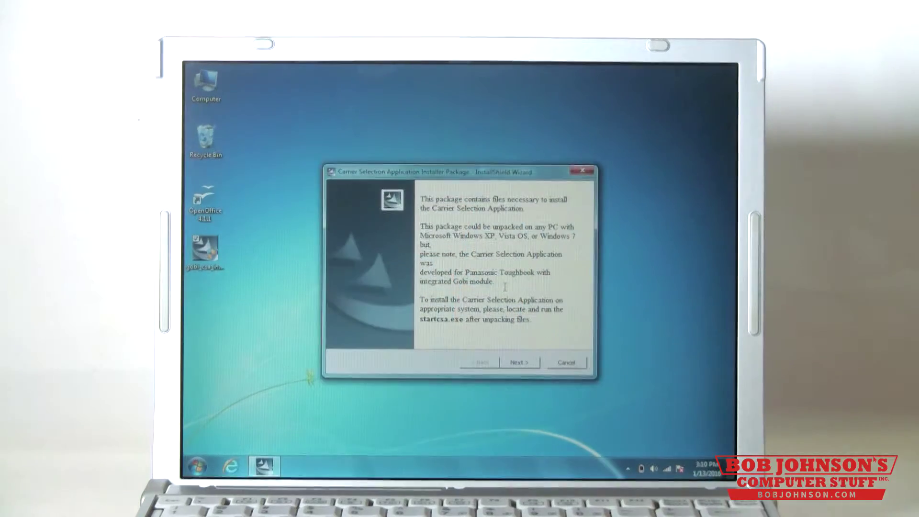
pyautogui.click(518, 362)
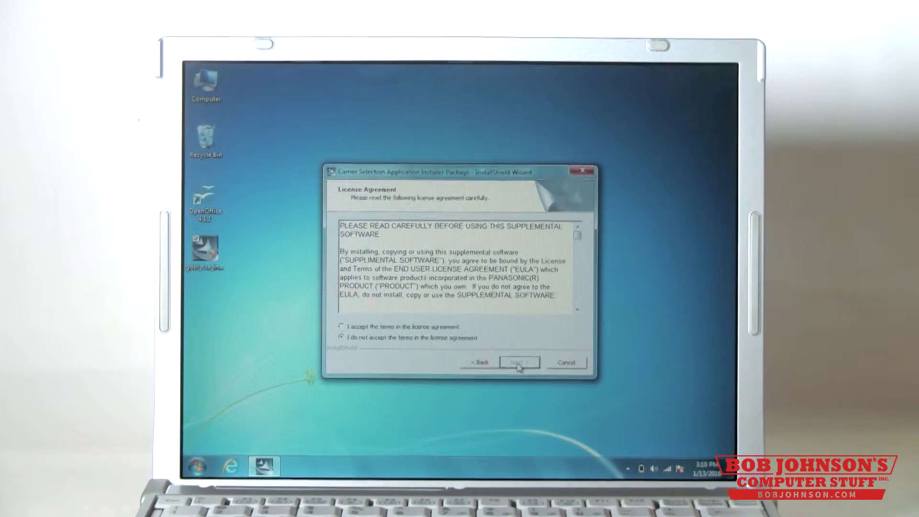
pyautogui.click(340, 327)
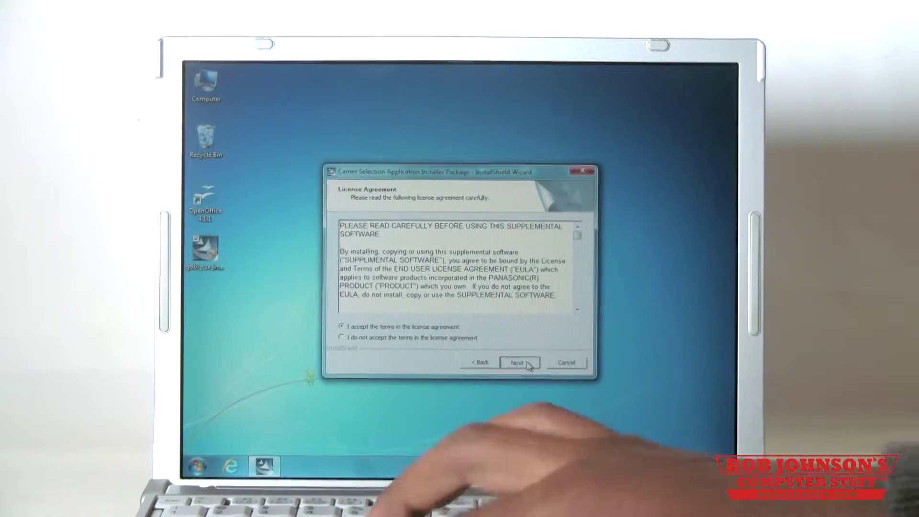
pyautogui.click(528, 366)
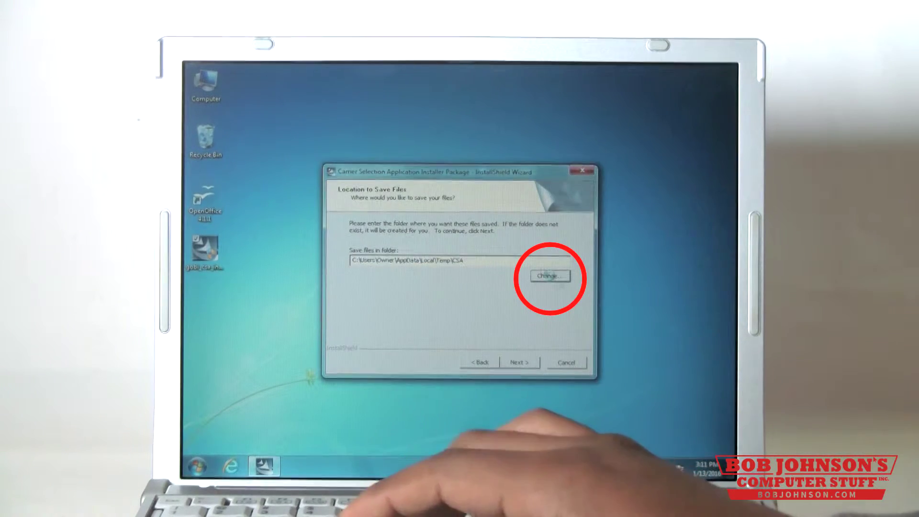
# - Change the extraction folder to a new csa folder on the Desktop and extract the package files
pyautogui.click(552, 279)
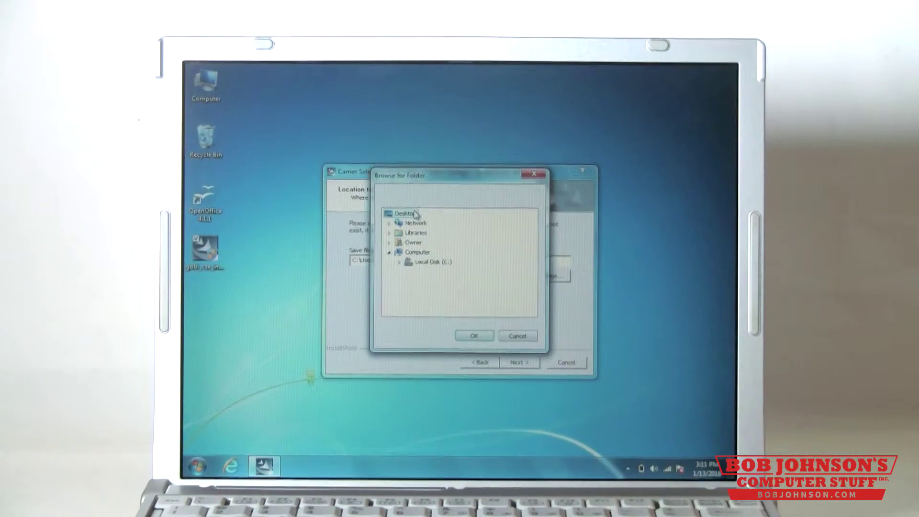
pyautogui.click(473, 337)
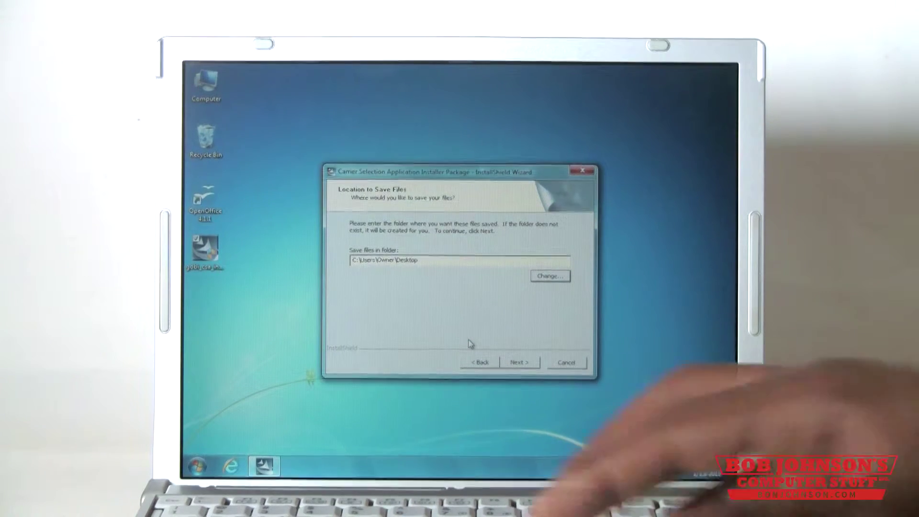
pyautogui.click(459, 258)
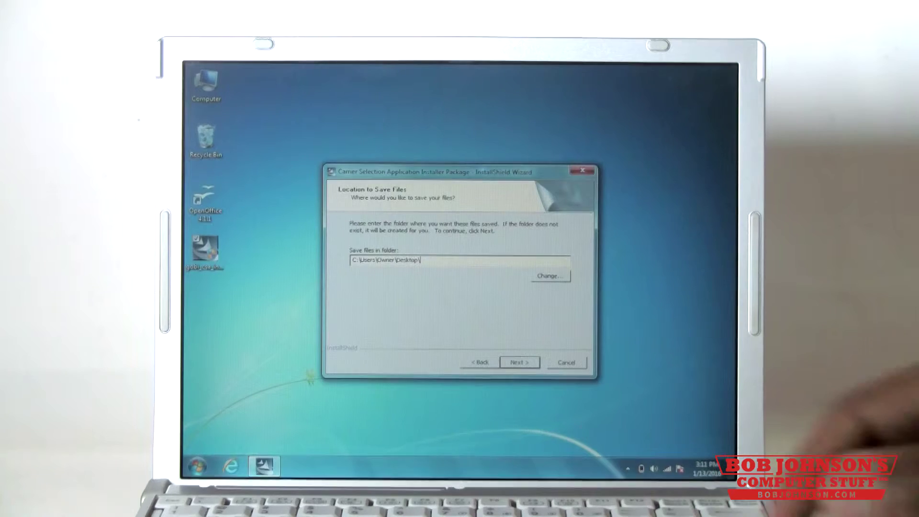
pyautogui.write('csa')
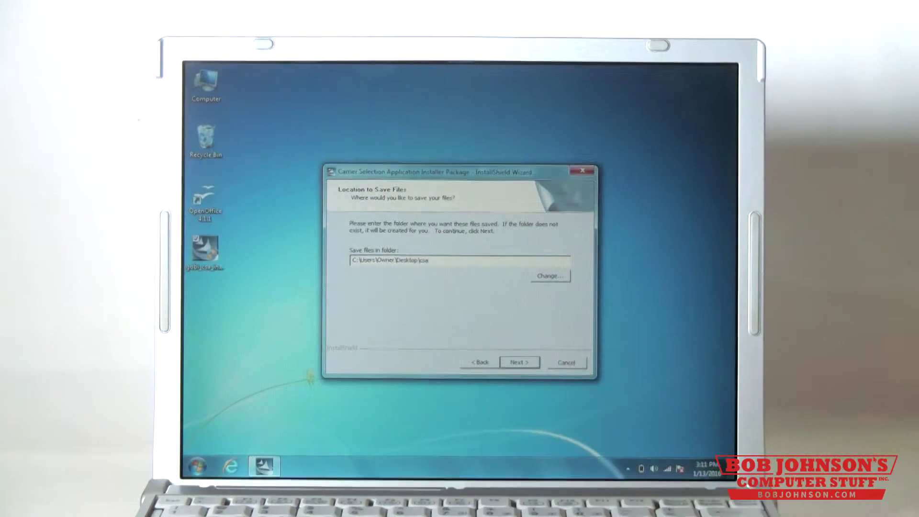
pyautogui.click(523, 367)
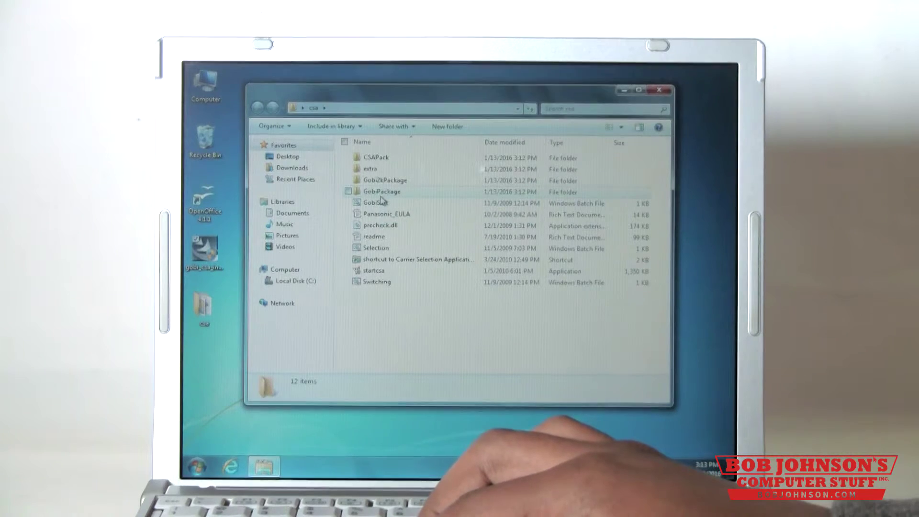
pyautogui.moveTo(380, 192)
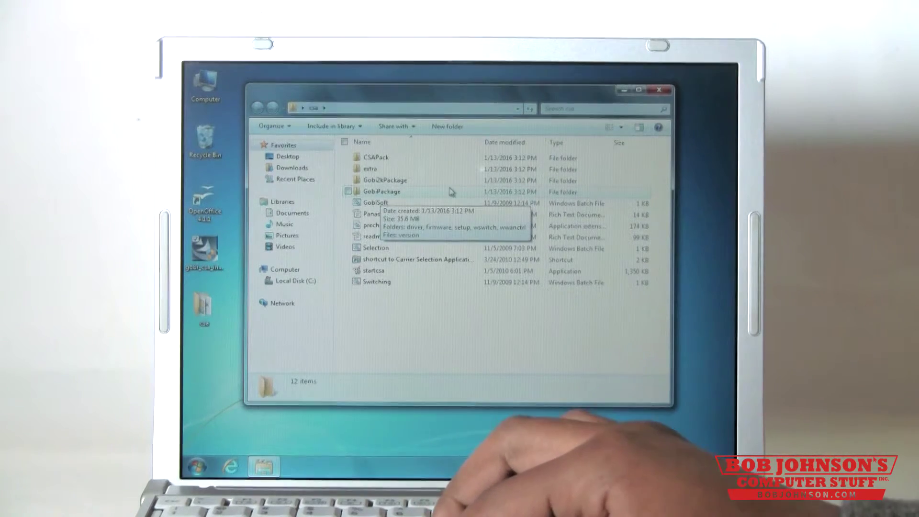
# - Launch Setup from GobiPackage\driver and allow it to make changes
pyautogui.doubleClick(381, 192)
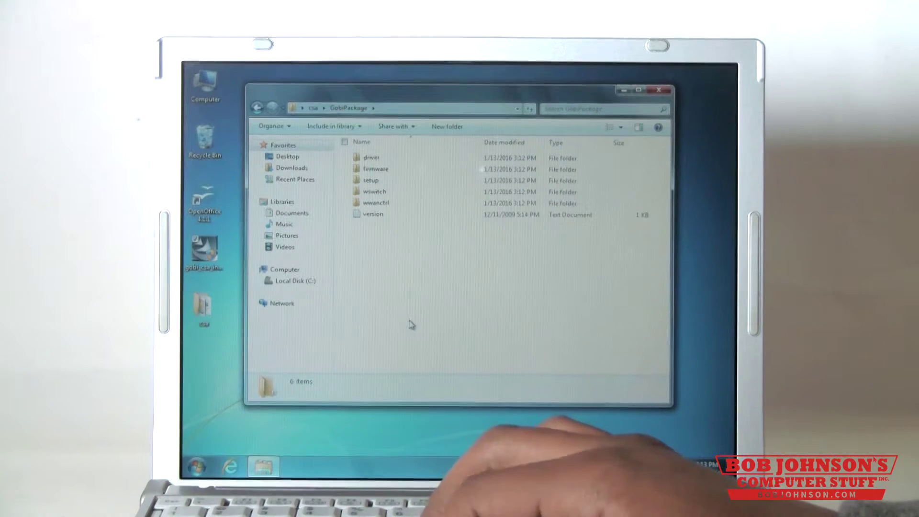
pyautogui.doubleClick(374, 157)
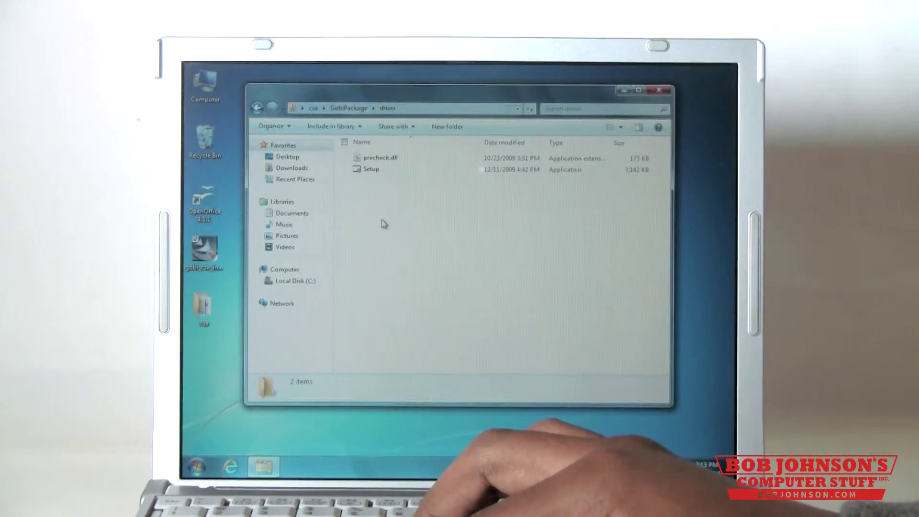
pyautogui.doubleClick(371, 169)
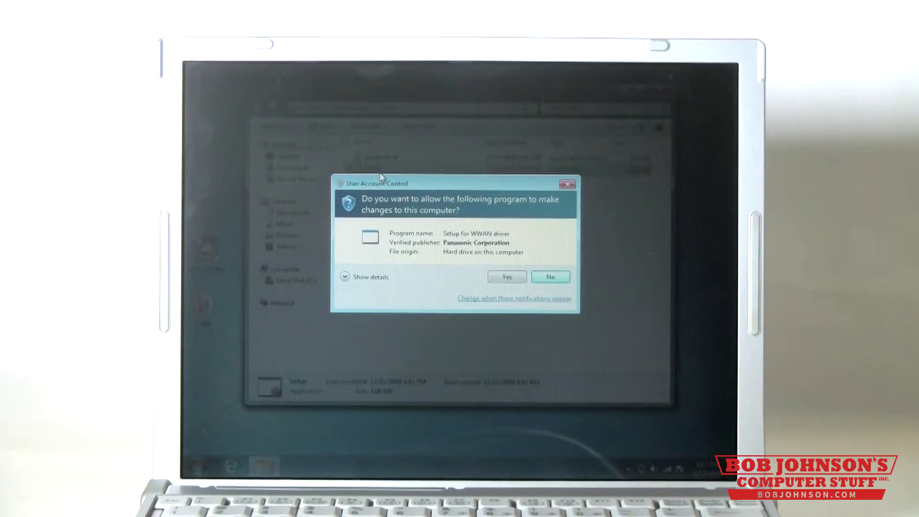
pyautogui.click(507, 276)
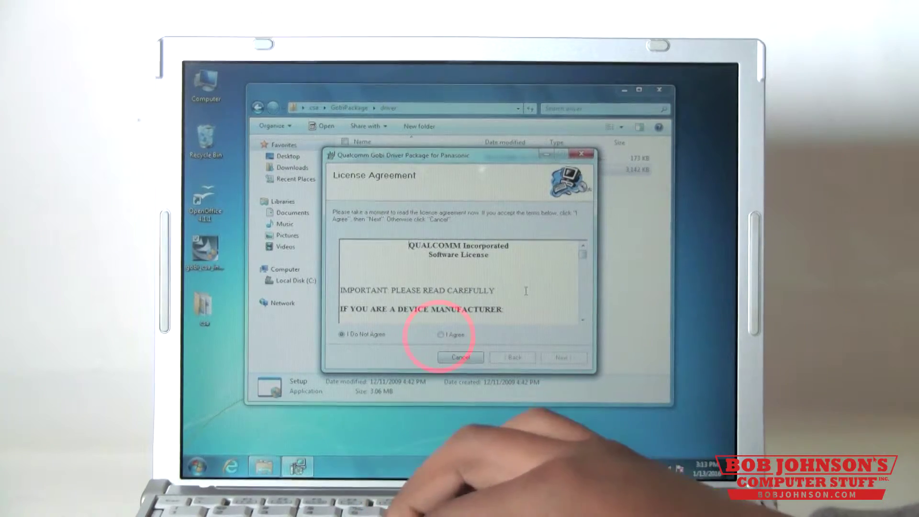
# - Agree to the Qualcomm license, install the Gobi driver package and close the installer
pyautogui.click(443, 335)
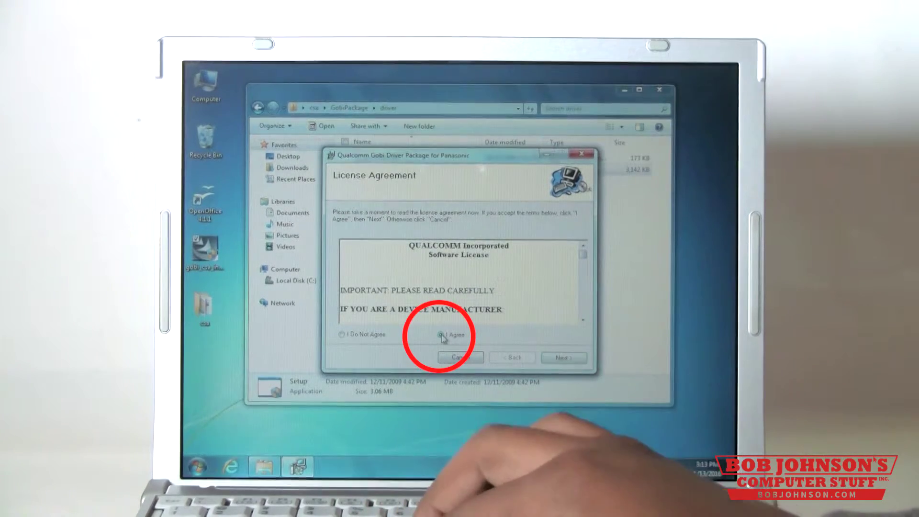
pyautogui.click(581, 357)
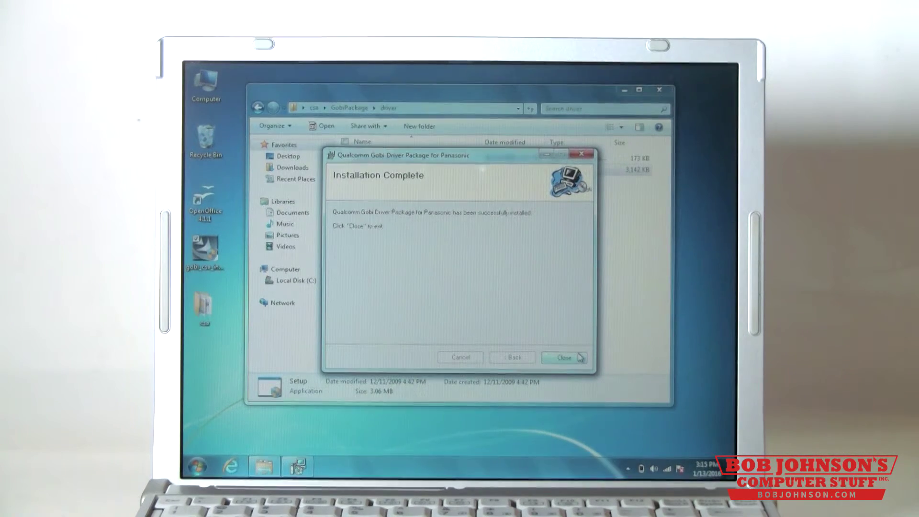
pyautogui.click(579, 356)
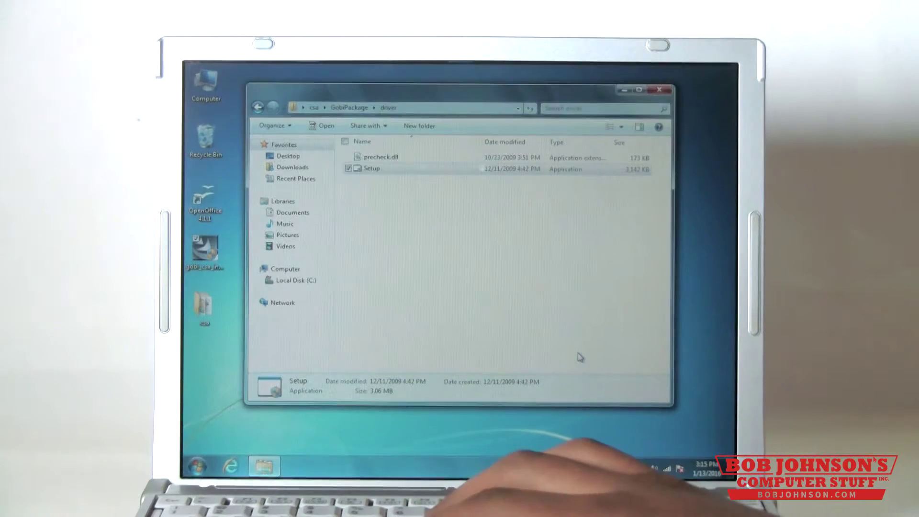
# - Launch Setup from the GobiPackage\firmware folder and allow it to make changes
pyautogui.click(349, 107)
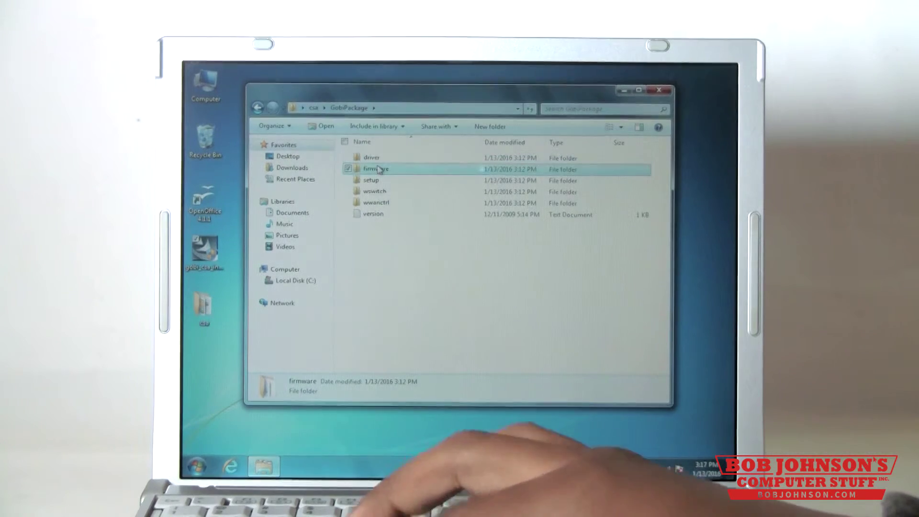
pyautogui.doubleClick(375, 169)
pyautogui.doubleClick(372, 171)
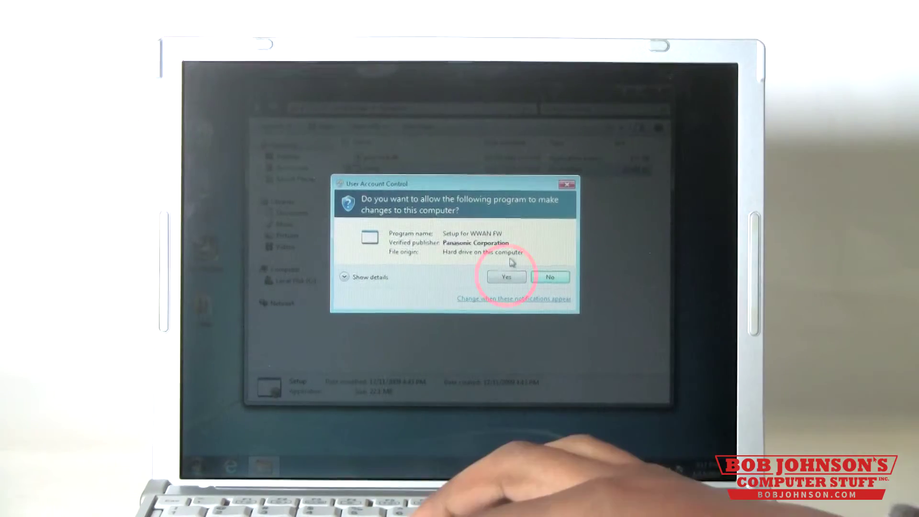
pyautogui.click(506, 277)
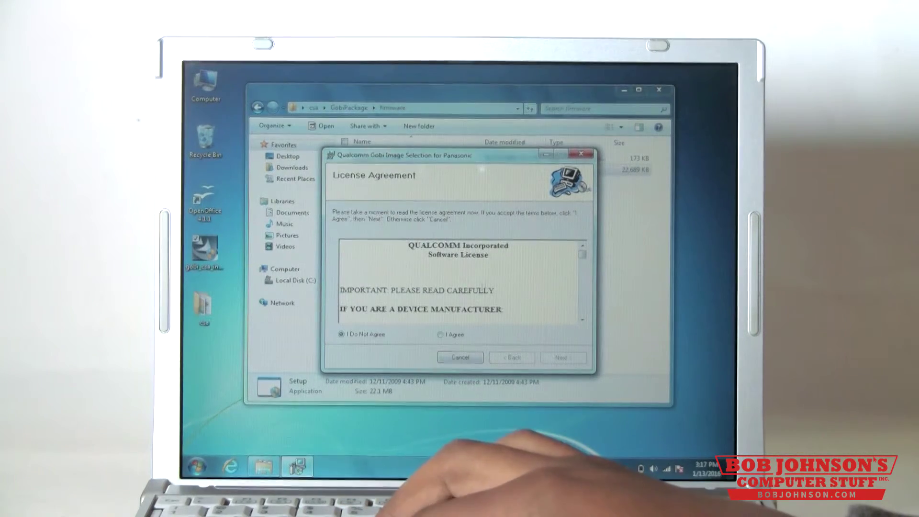
# - Accept the license, install the Gobi image selection package and close the installer
pyautogui.click(440, 335)
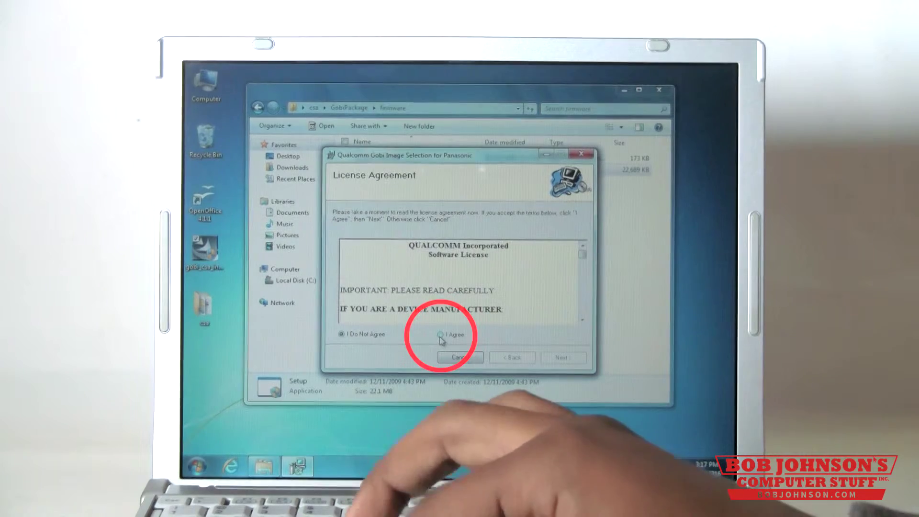
pyautogui.click(575, 358)
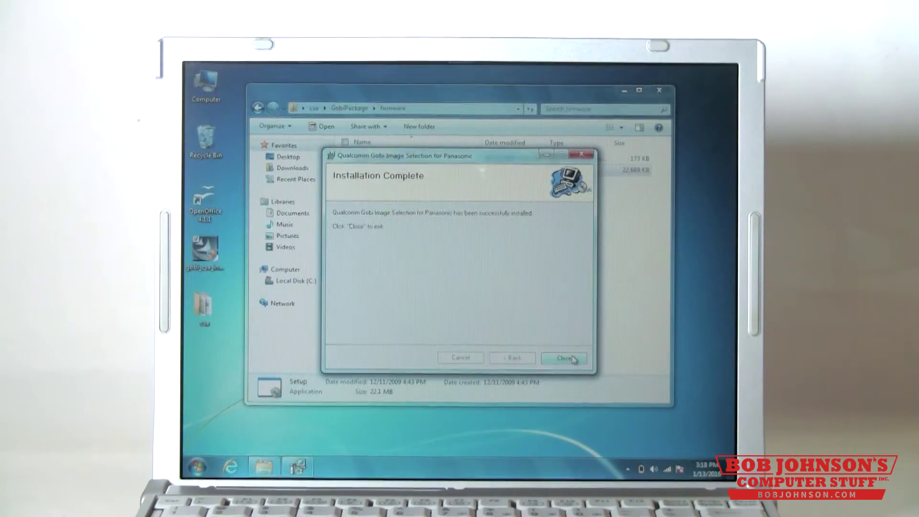
pyautogui.click(574, 358)
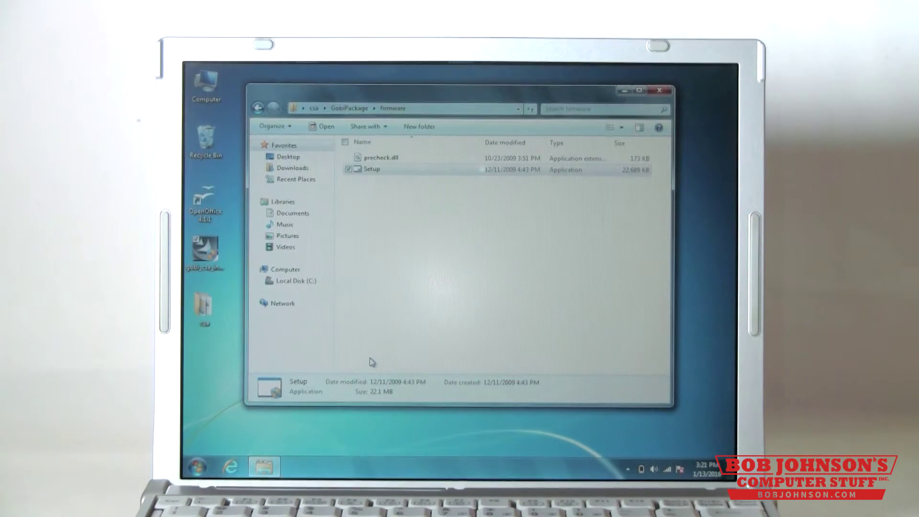
# - Reach Device Manager via Computer's system properties and expand Network adapters to show the Qualcomm device
pyautogui.press('super')
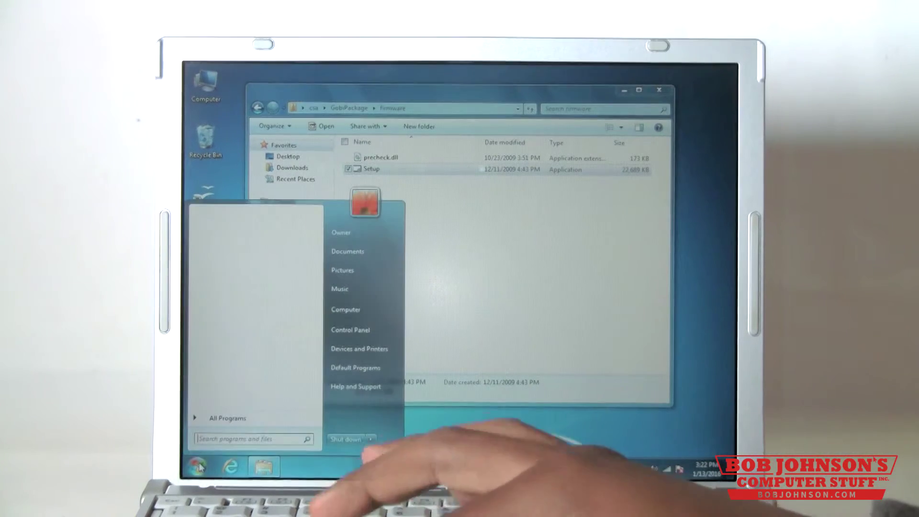
pyautogui.click(364, 307)
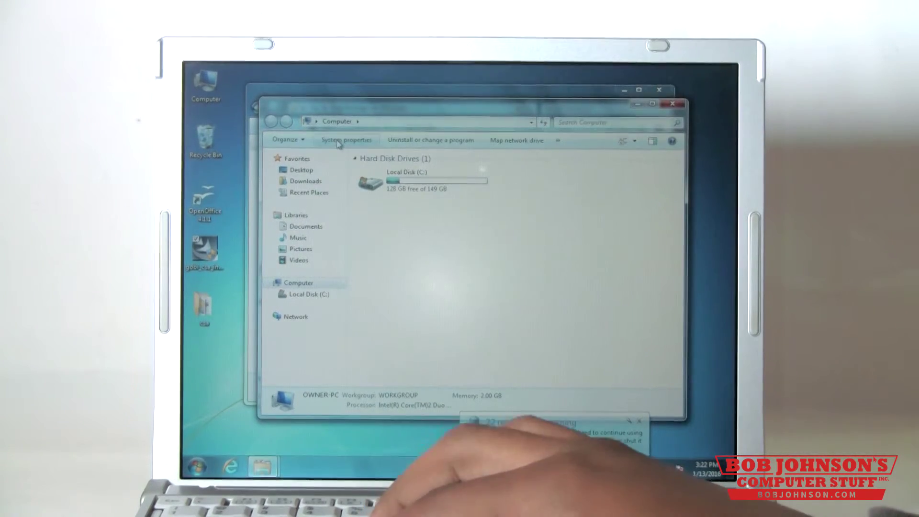
pyautogui.click(346, 140)
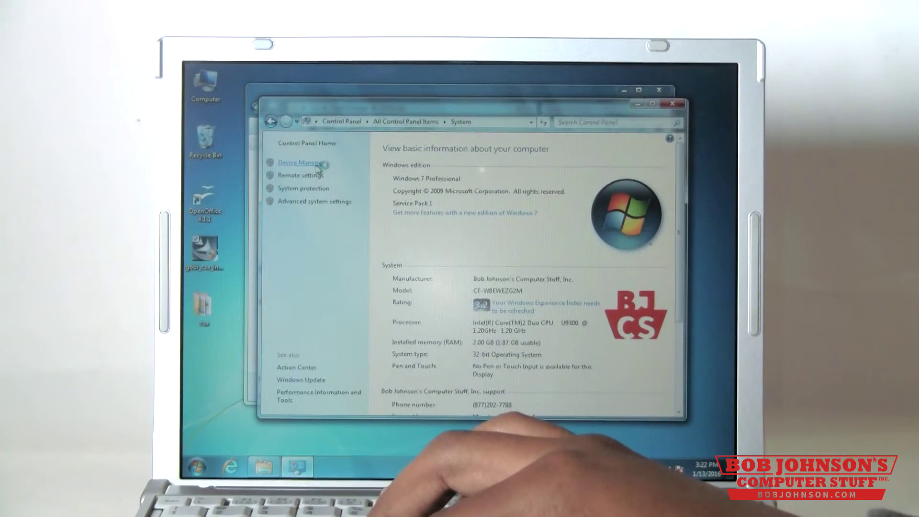
pyautogui.click(302, 163)
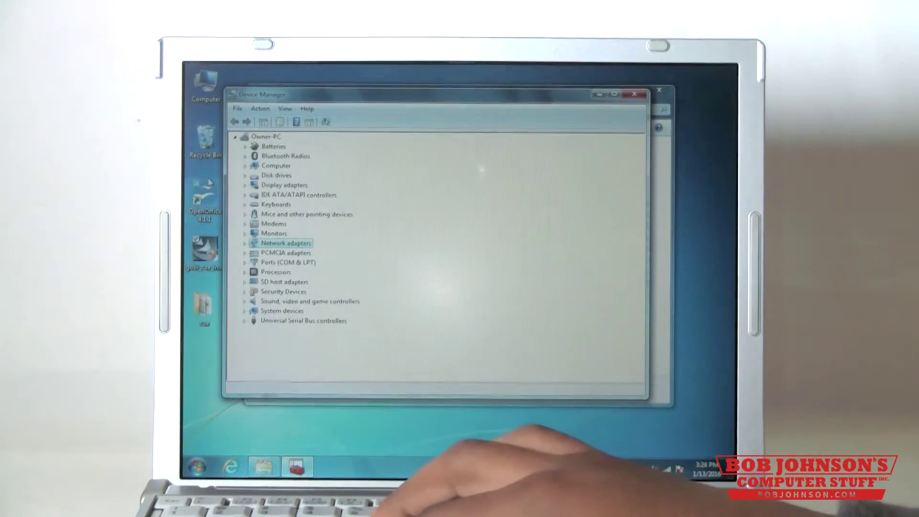
pyautogui.click(247, 243)
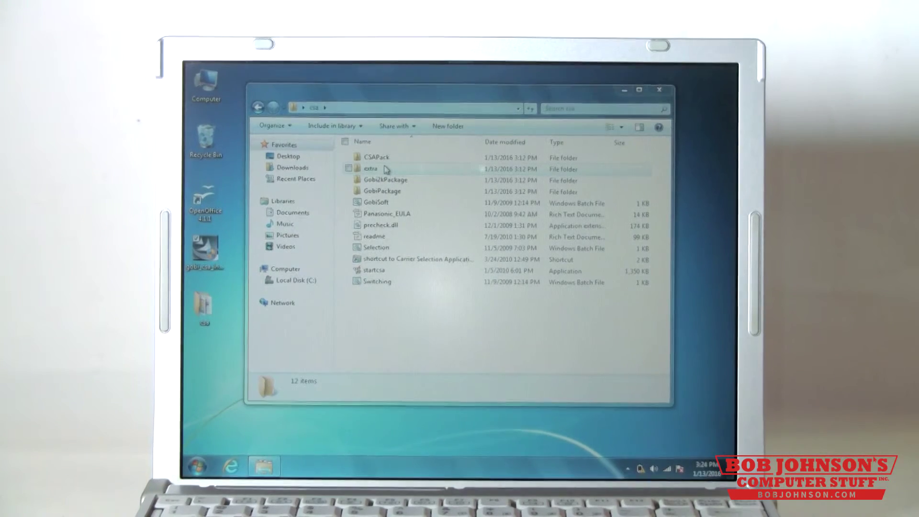
# - Launch setup from the csa\CSAPack folder and allow it to make changes
pyautogui.doubleClick(377, 157)
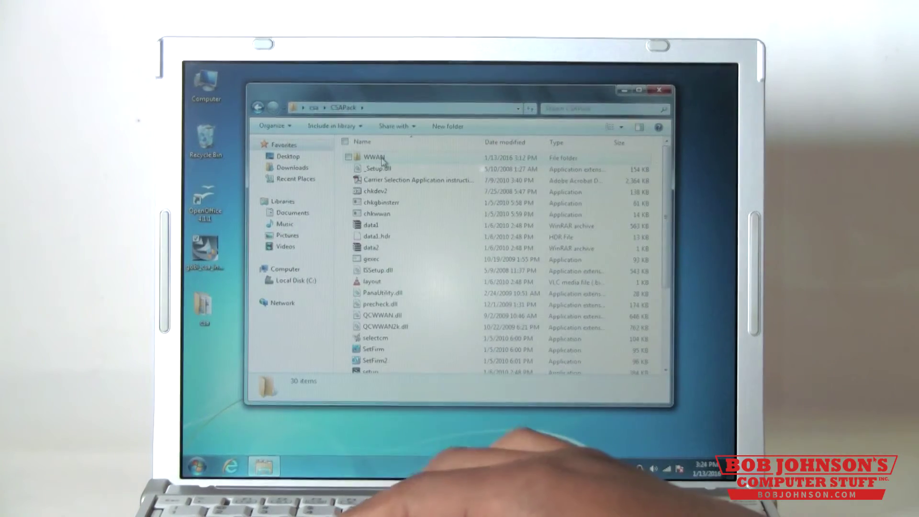
pyautogui.scroll(-5, 380, 215)
pyautogui.click(371, 255)
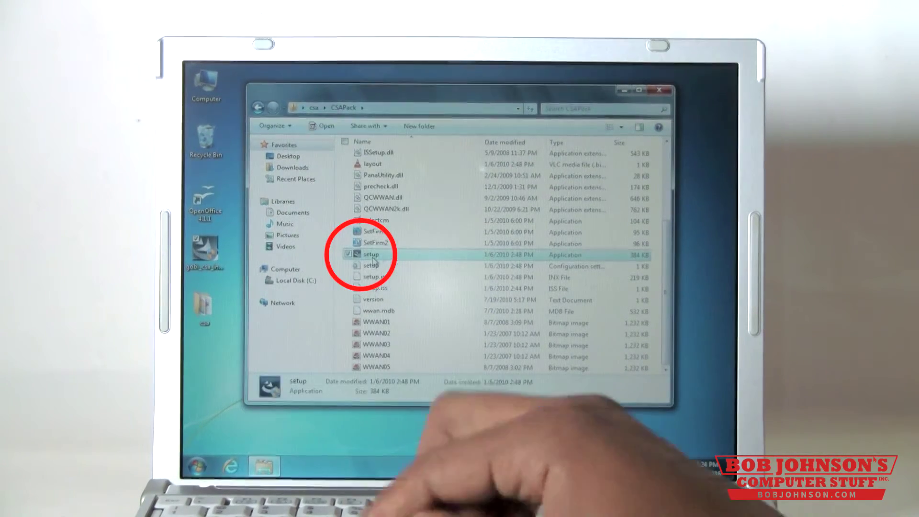
pyautogui.doubleClick(370, 254)
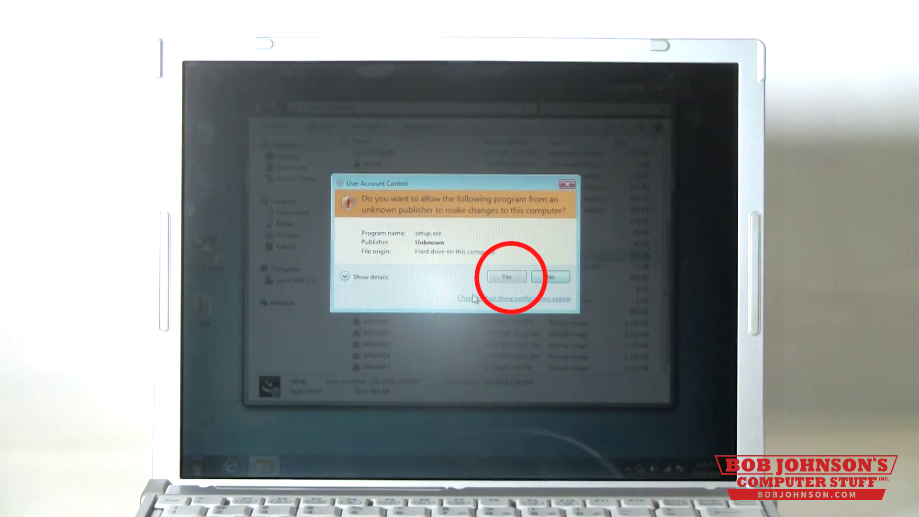
pyautogui.click(510, 277)
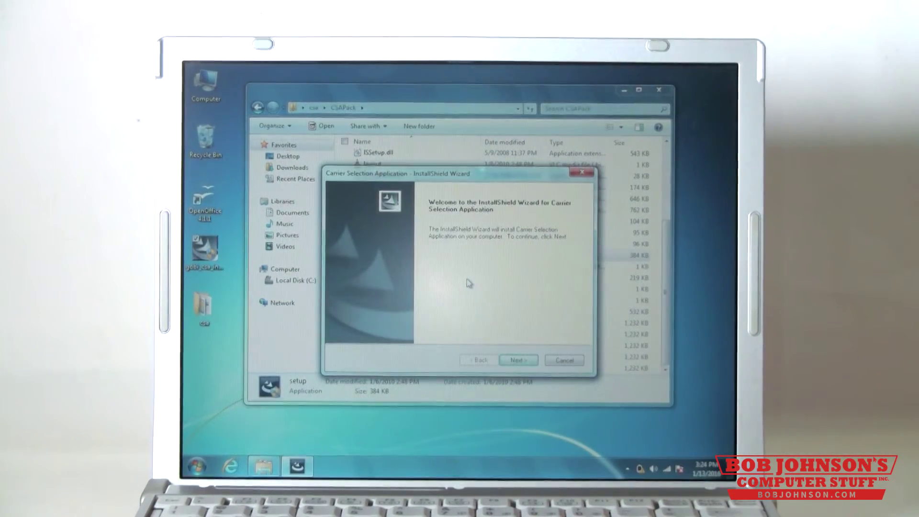
# - Install the Carrier Selection Application and finish the wizard, restarting the computer
pyautogui.click(518, 360)
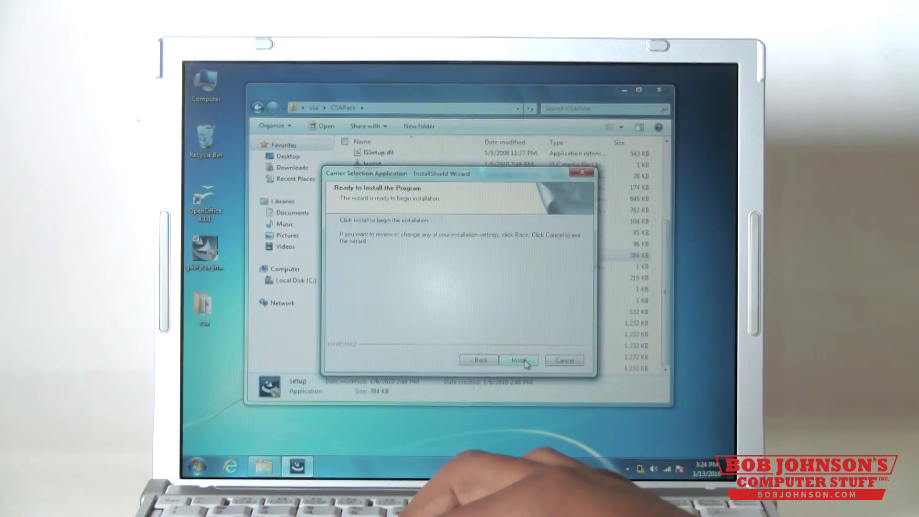
pyautogui.click(521, 360)
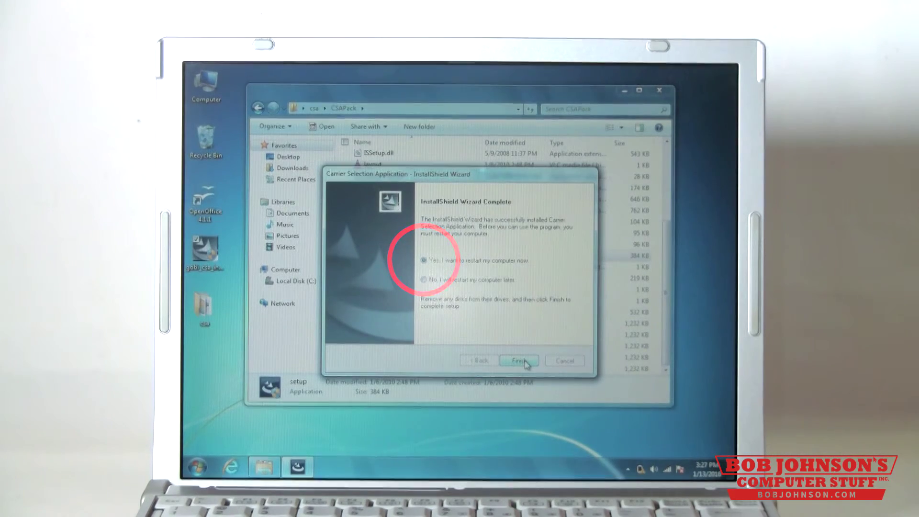
pyautogui.click(526, 363)
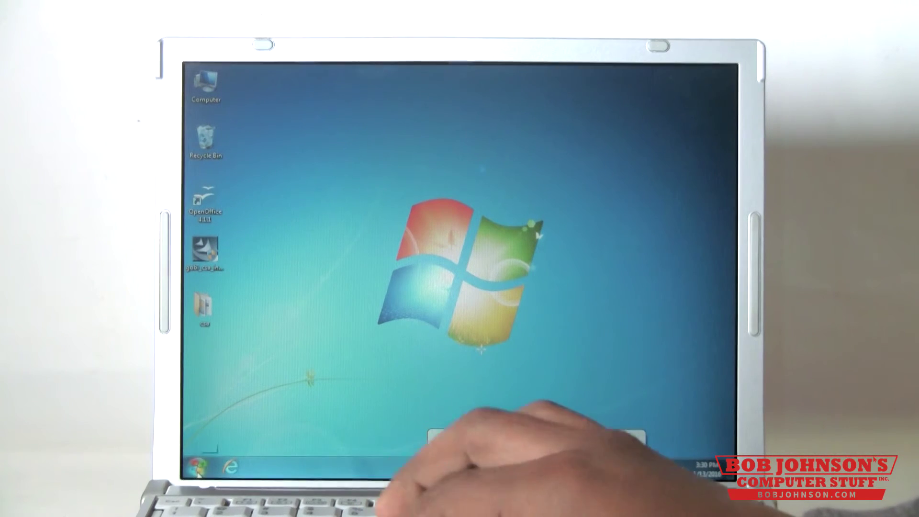
# - Bring up the Start menu on the restarted desktop
pyautogui.press('super')
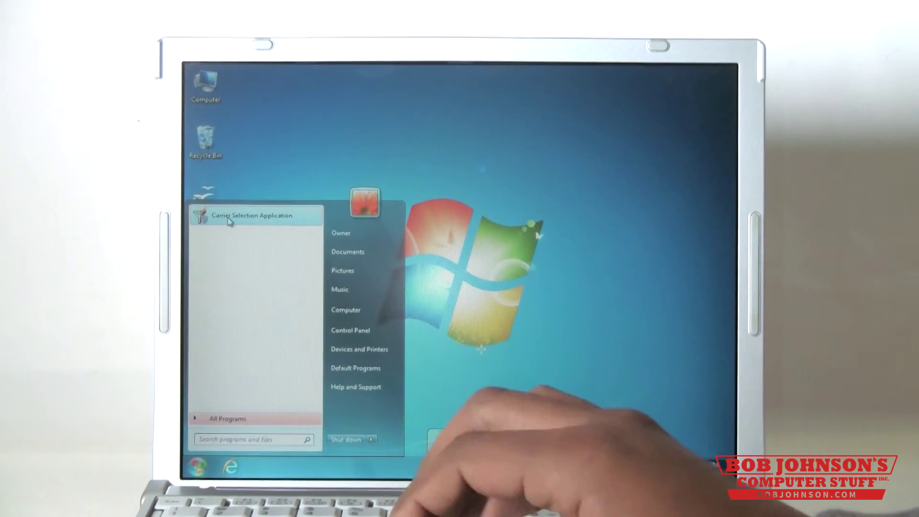
# - Launch the Carrier Selection Application, allow UAC, and advance to the carrier selection page
pyautogui.click(230, 221)
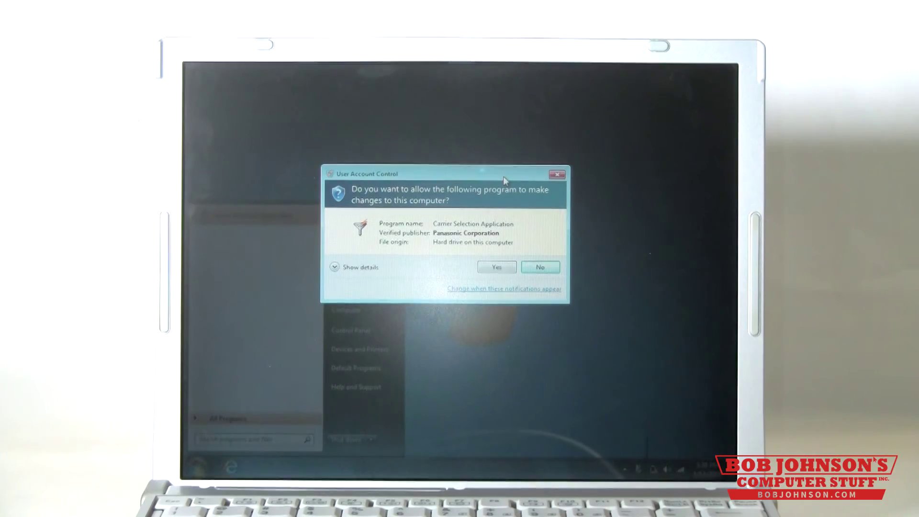
pyautogui.click(496, 267)
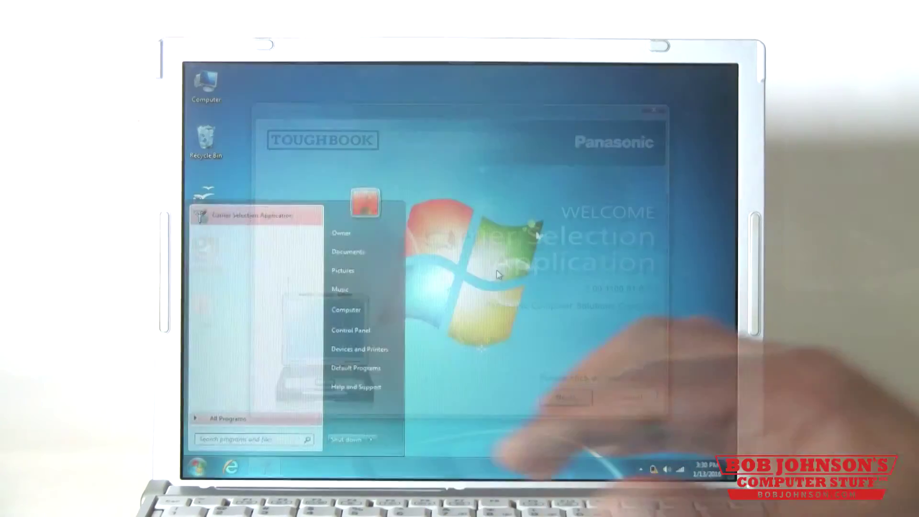
pyautogui.click(566, 397)
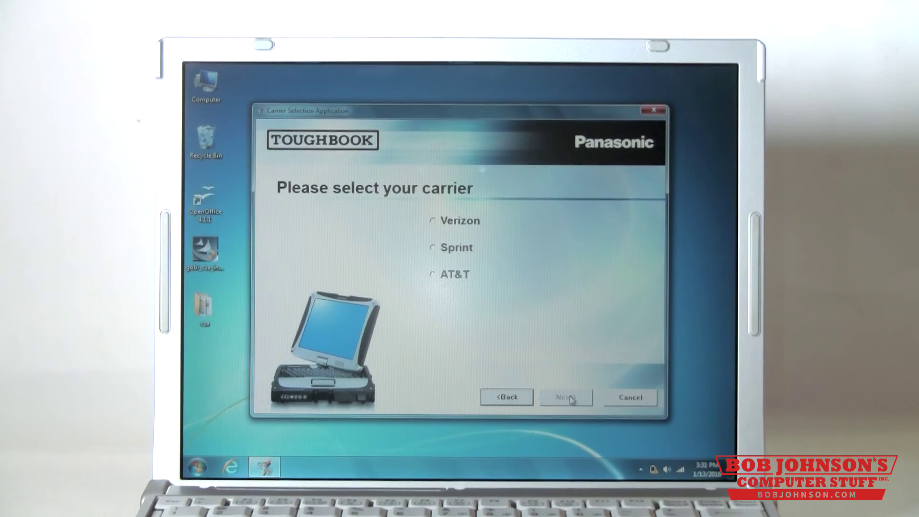